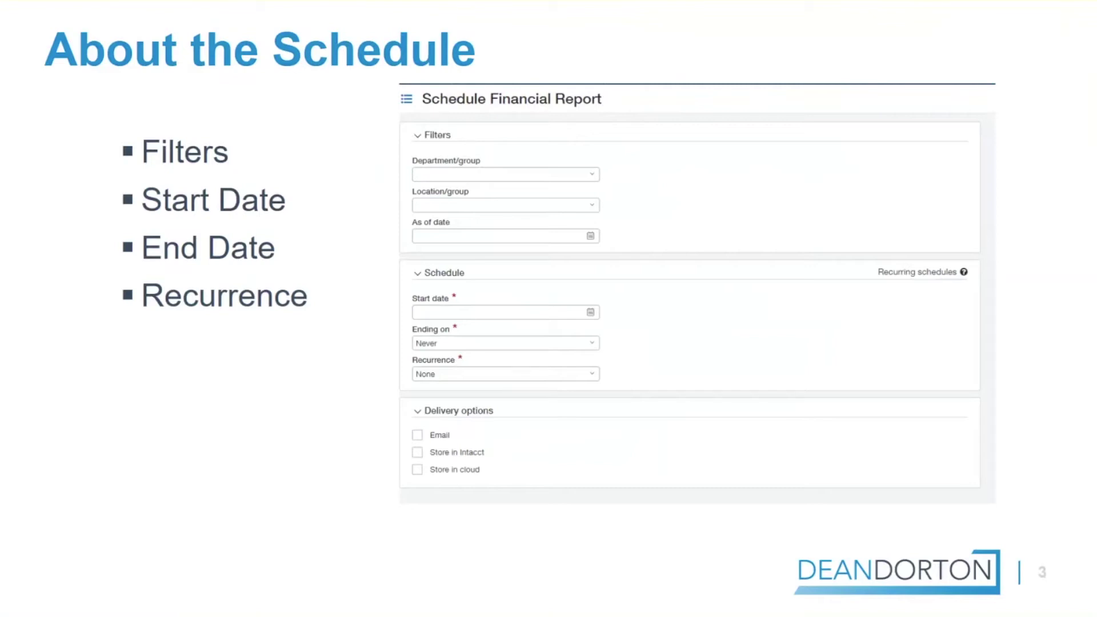
Switch from the 'About the Schedule' slide to the Sage Intacct home page in Chrome
{"action": "key", "text": "alt+Tab"}
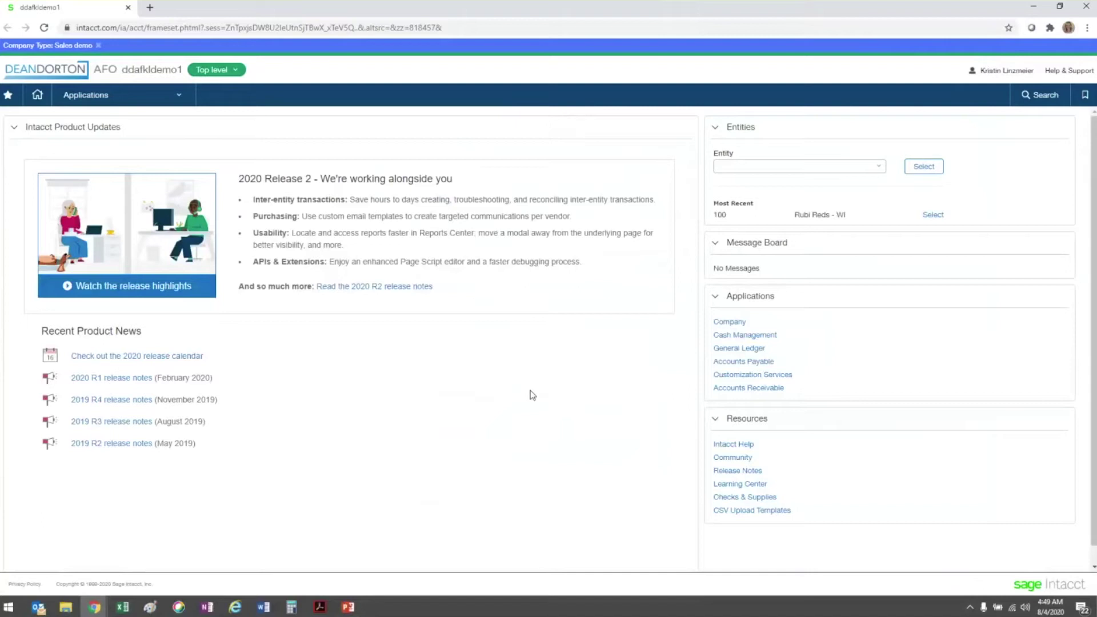
Go to Applications > Reports, All tab, and open Financial reports
{"action": "left_click", "coordinate": [158, 100]}
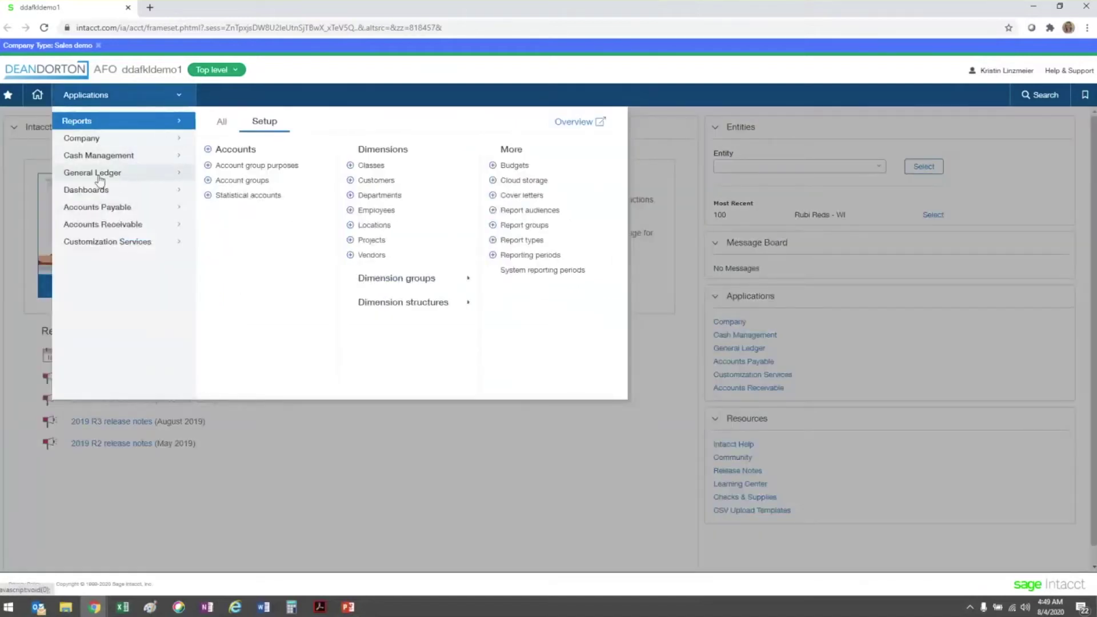
{"action": "left_click", "coordinate": [218, 123]}
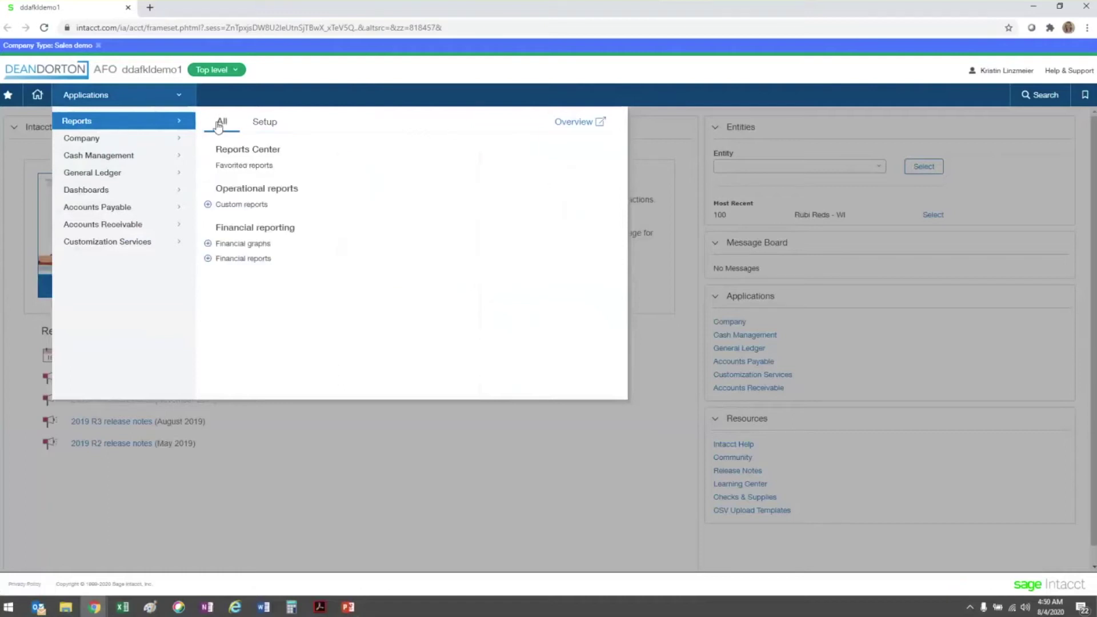
{"action": "left_click", "coordinate": [254, 261]}
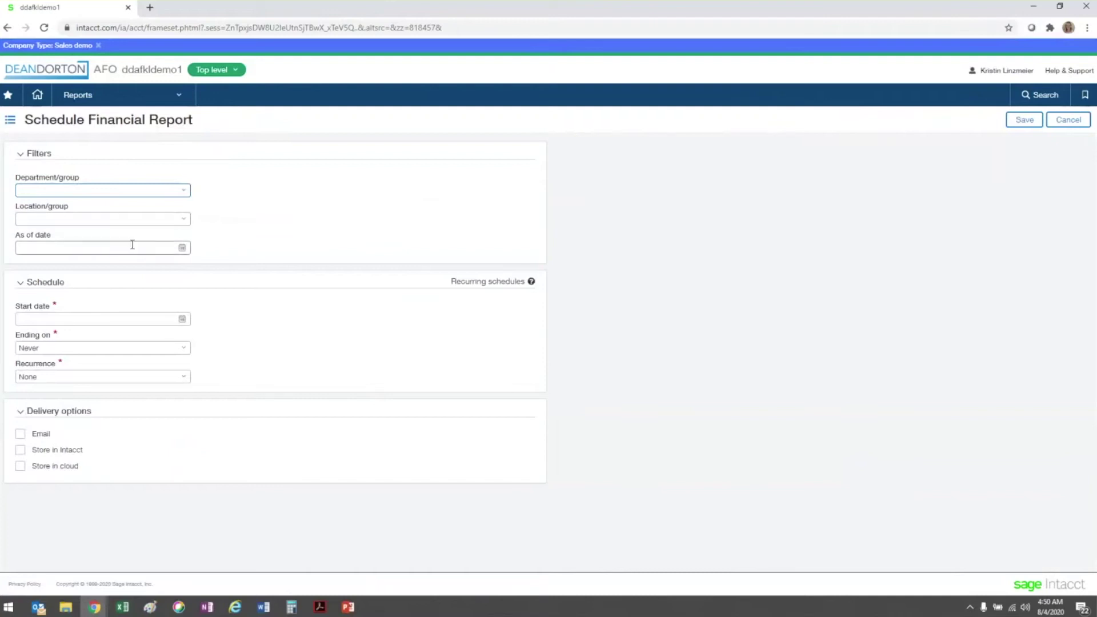
{"action": "left_click", "coordinate": [185, 192]}
{"action": "left_click", "coordinate": [201, 191]}
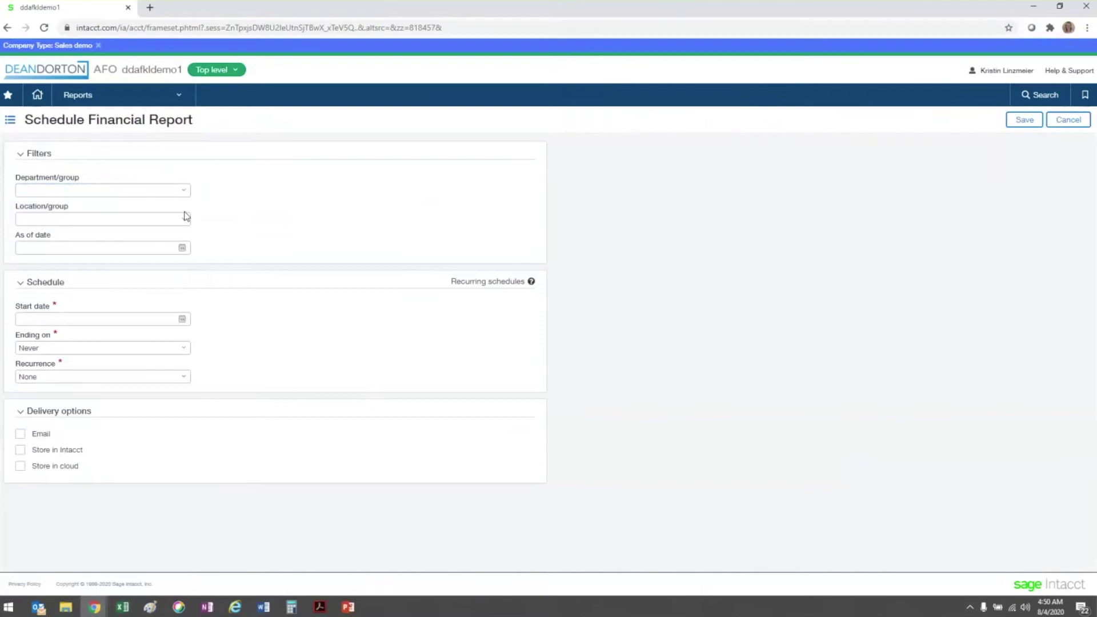
{"action": "left_click", "coordinate": [181, 226]}
{"action": "left_click", "coordinate": [214, 226]}
Pick August 3, 2020 as the Start date (08/03/2020) from the calendar
{"action": "left_click", "coordinate": [182, 321]}
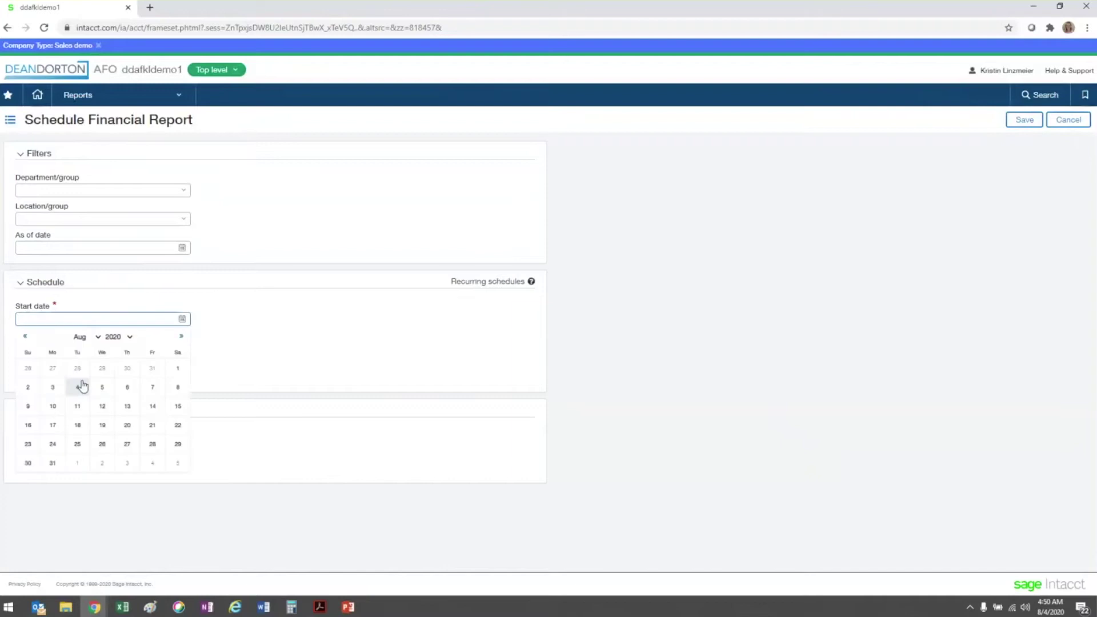
{"action": "left_click", "coordinate": [64, 383]}
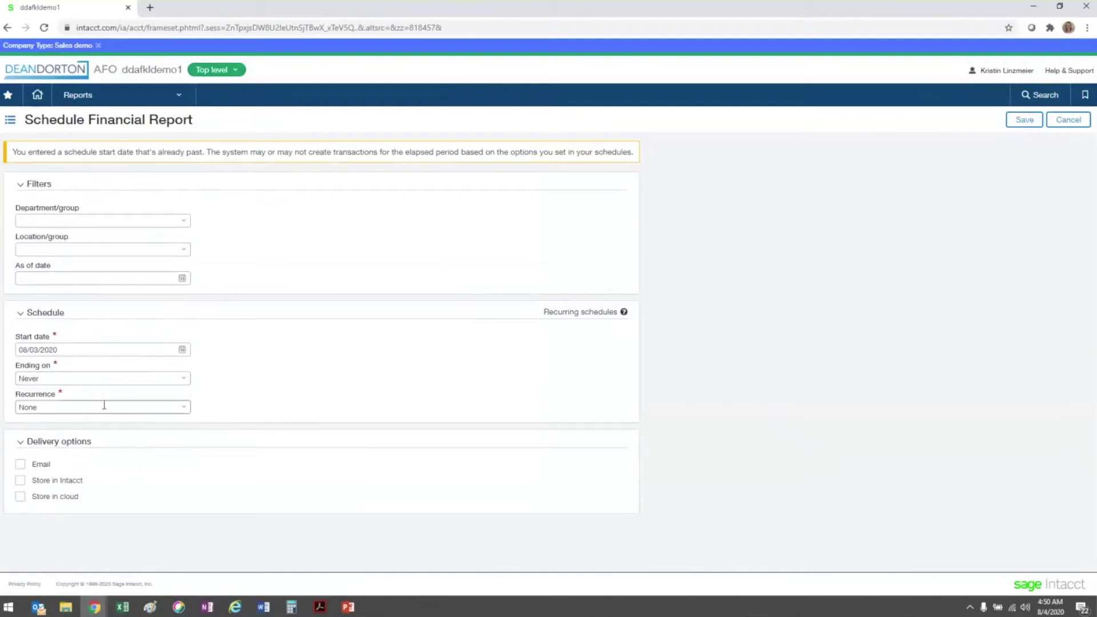
{"action": "left_click", "coordinate": [184, 379]}
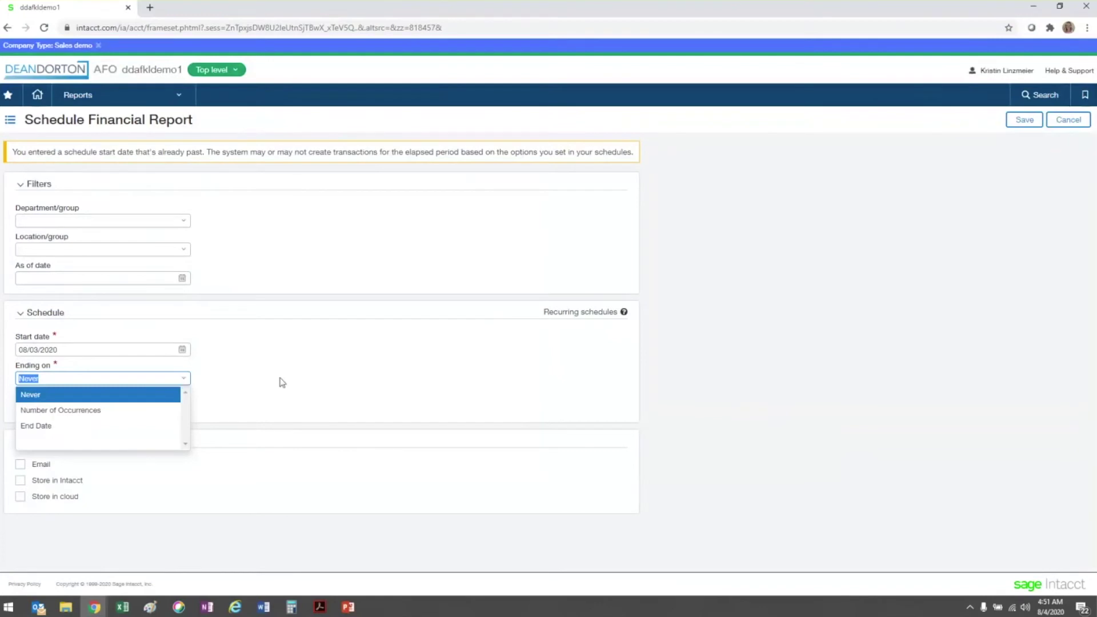
Keep Ending on as Never and set Recurrence to Weeks, every 2
{"action": "left_click", "coordinate": [279, 382]}
{"action": "left_click", "coordinate": [185, 408]}
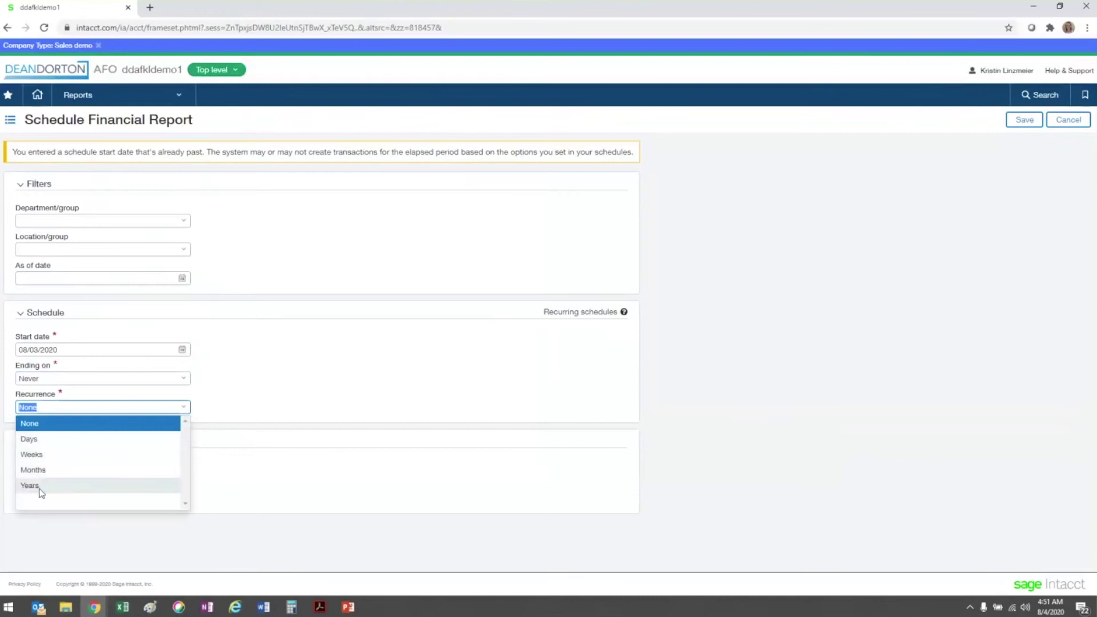
{"action": "left_click", "coordinate": [33, 455]}
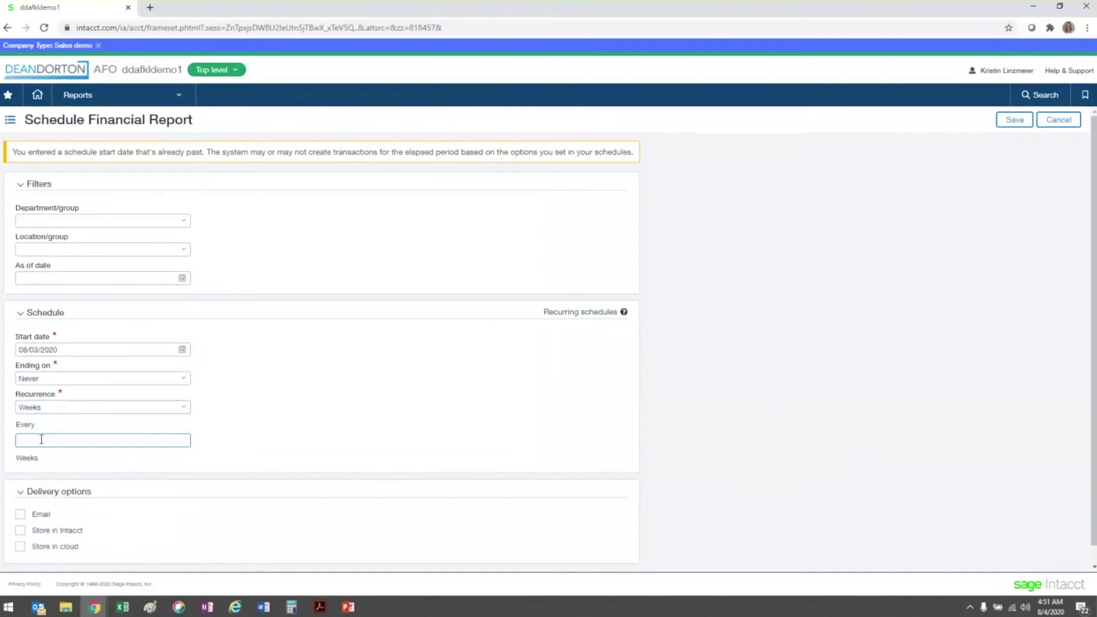
{"action": "type", "text": "2"}
{"action": "left_click", "coordinate": [248, 448]}
Select Email under Delivery options, keeping Report type Printable, and go to the To field
{"action": "scroll", "coordinate": [246, 445], "scroll_direction": "down", "scroll_amount": 1}
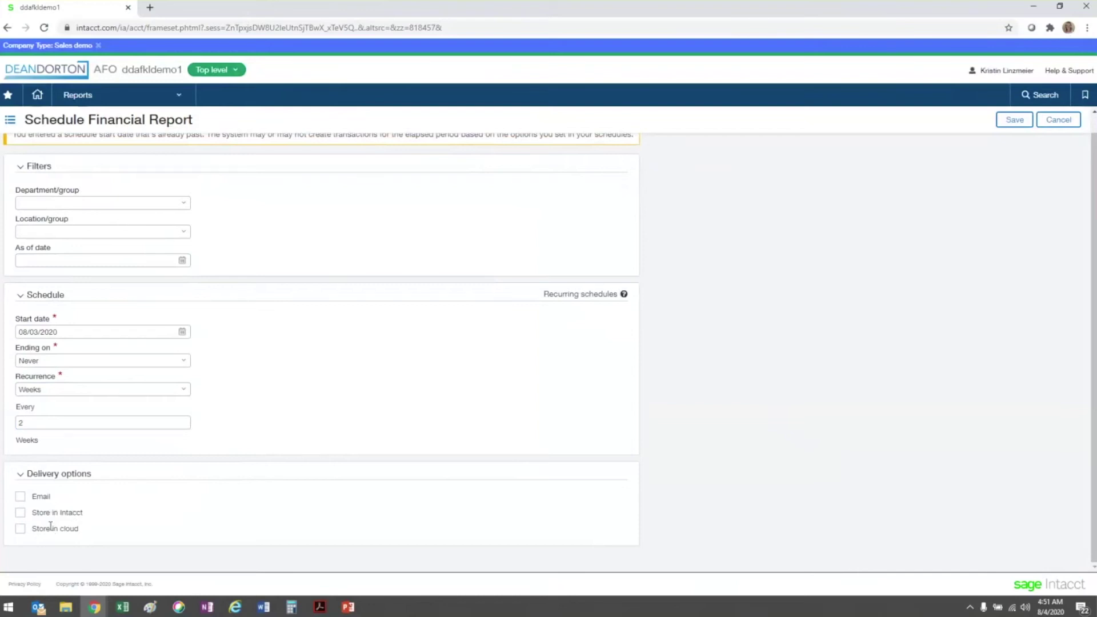
{"action": "left_click", "coordinate": [21, 500]}
{"action": "scroll", "coordinate": [163, 505], "scroll_direction": "down", "scroll_amount": 3}
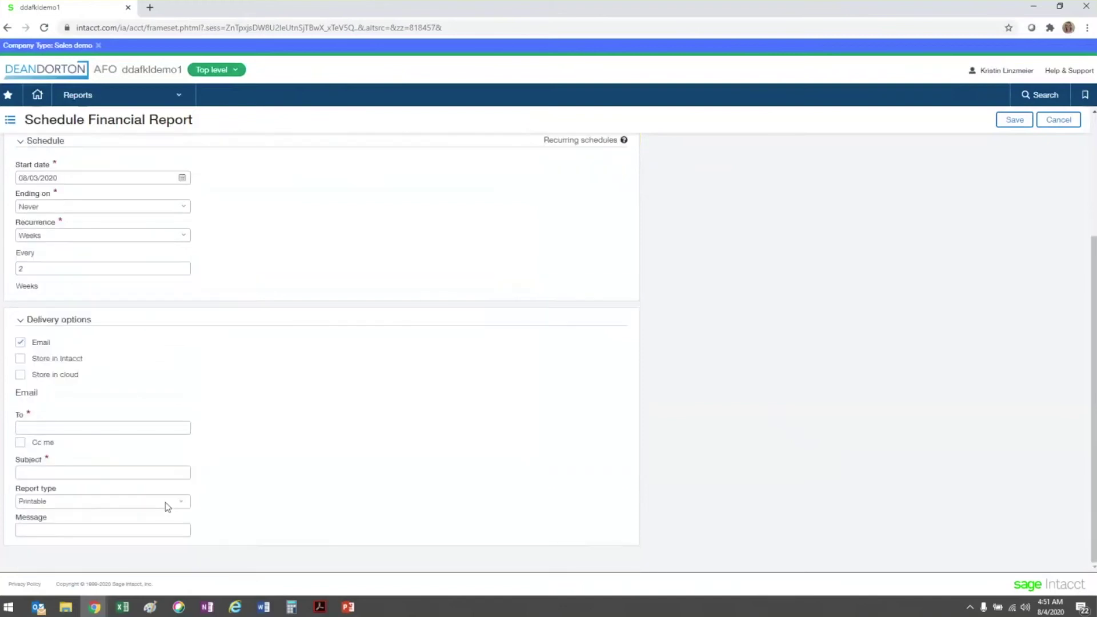
{"action": "left_click", "coordinate": [114, 425]}
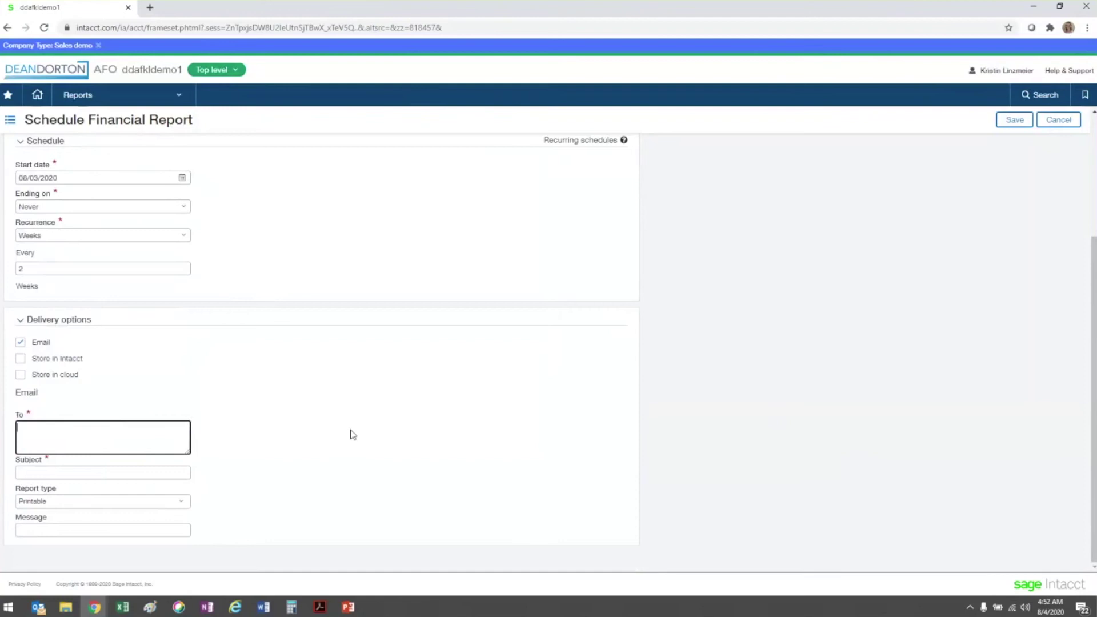
Check Cc me, leaving To and Subject empty, and review the Report type options
{"action": "left_click", "coordinate": [345, 436]}
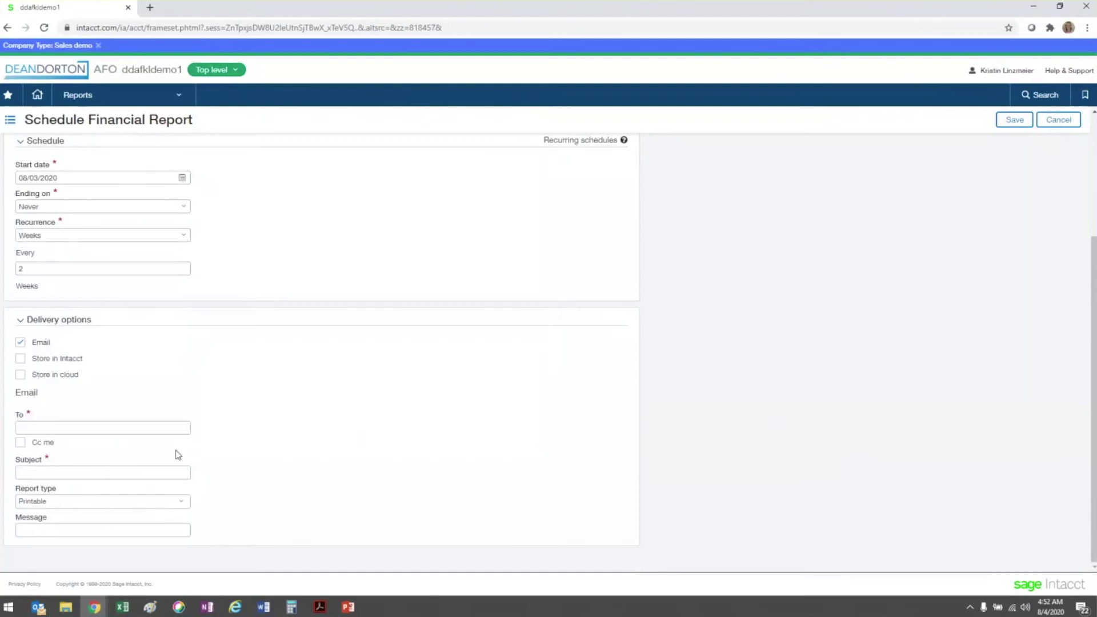
{"action": "left_click", "coordinate": [23, 445]}
{"action": "left_click", "coordinate": [181, 473]}
{"action": "left_click", "coordinate": [181, 503]}
{"action": "left_click", "coordinate": [180, 503]}
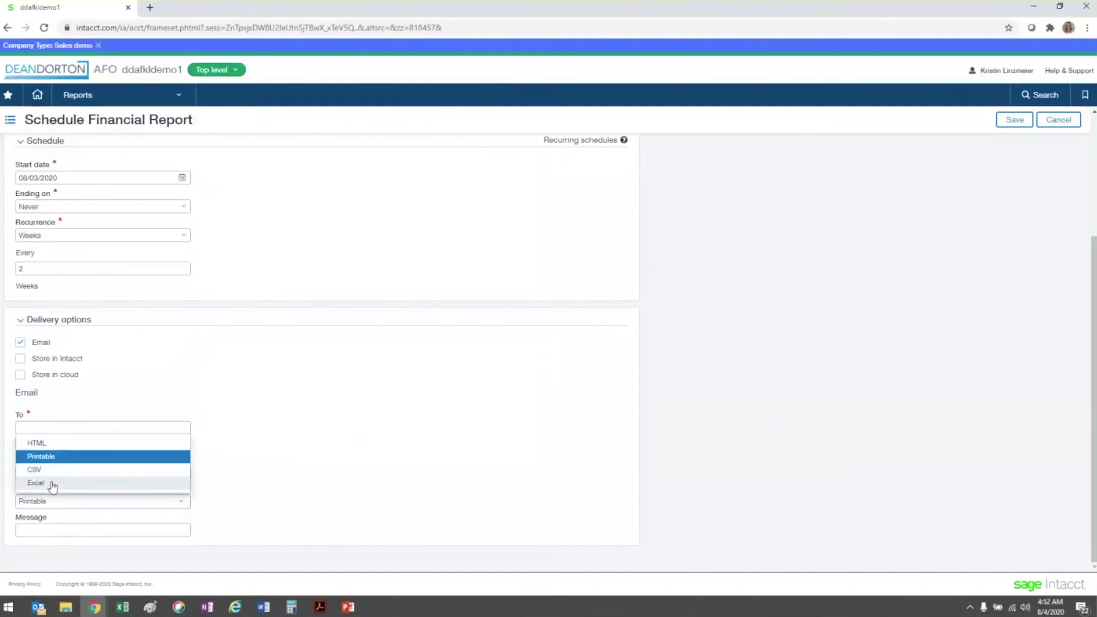
{"action": "left_click", "coordinate": [217, 506]}
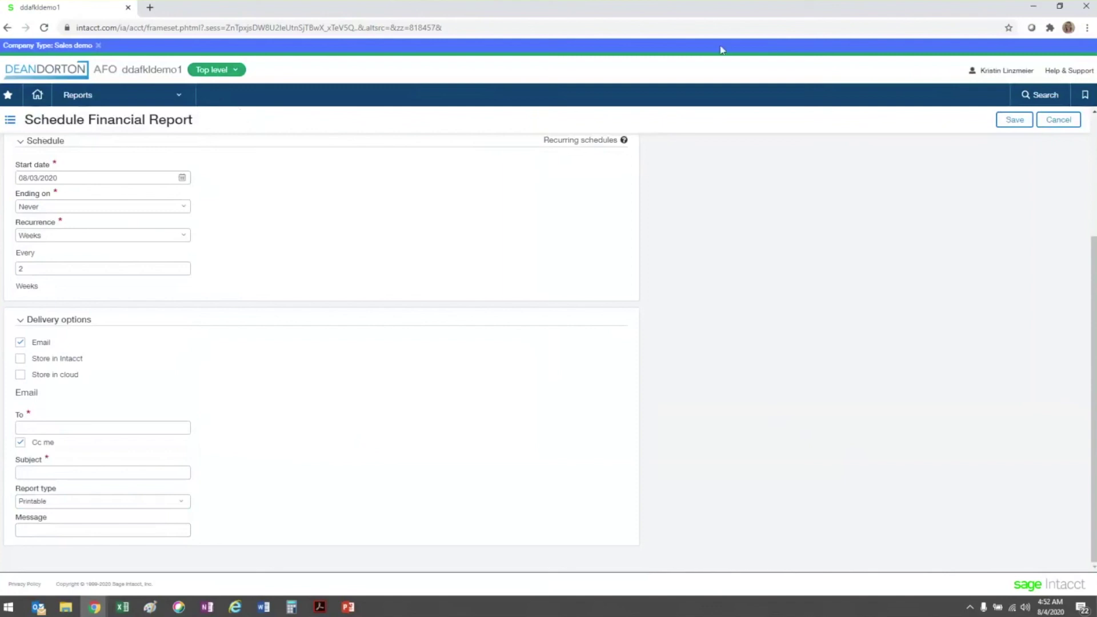
Leave the unsaved schedule for My preferences and scroll the External User preferences
{"action": "left_click", "coordinate": [997, 74]}
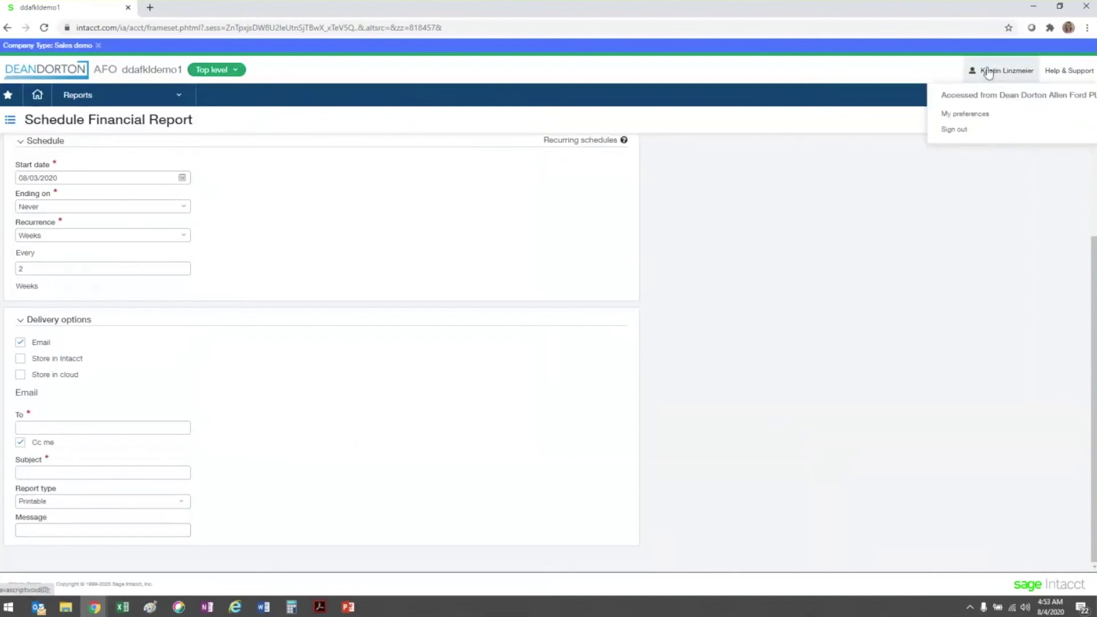
{"action": "left_click", "coordinate": [956, 119]}
{"action": "left_click", "coordinate": [600, 91]}
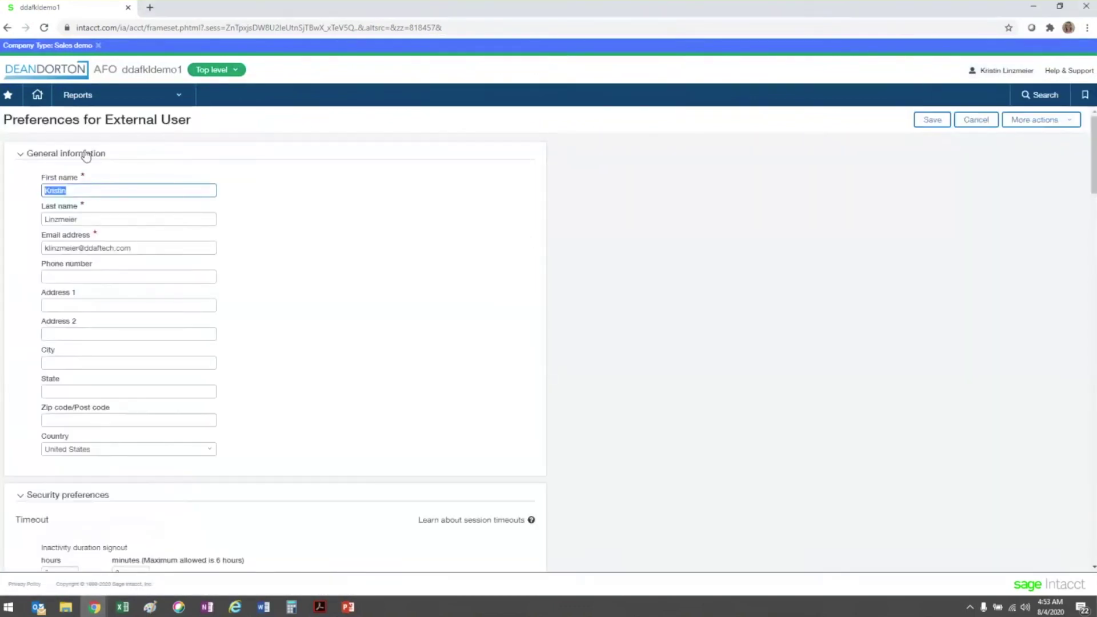
{"action": "scroll", "coordinate": [226, 321], "scroll_direction": "down", "scroll_amount": 5}
{"action": "scroll", "coordinate": [227, 328], "scroll_direction": "down", "scroll_amount": 1}
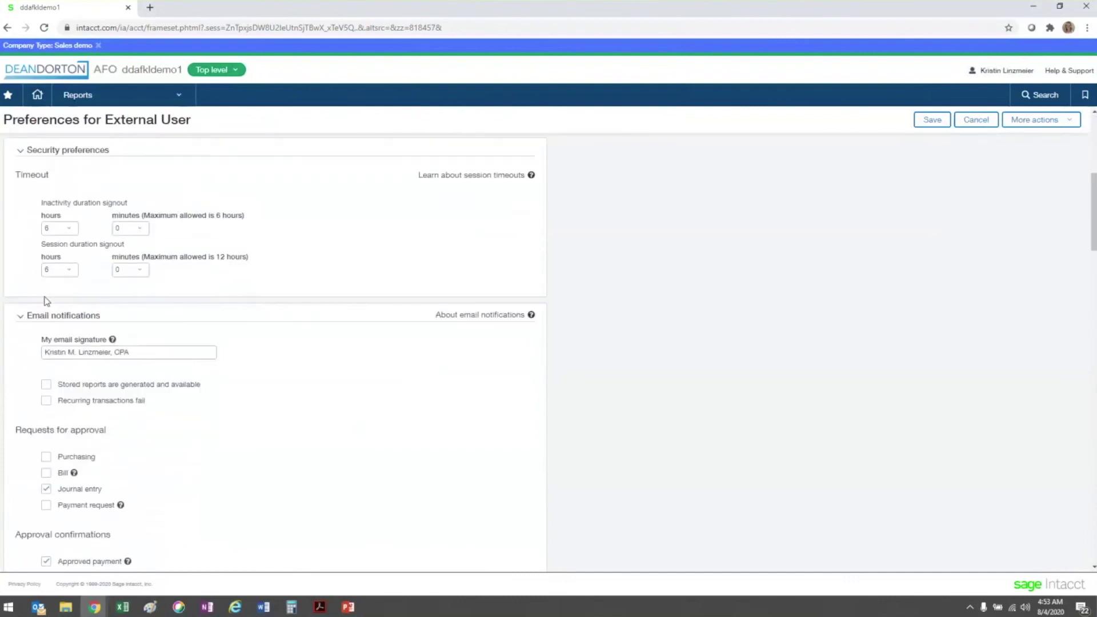